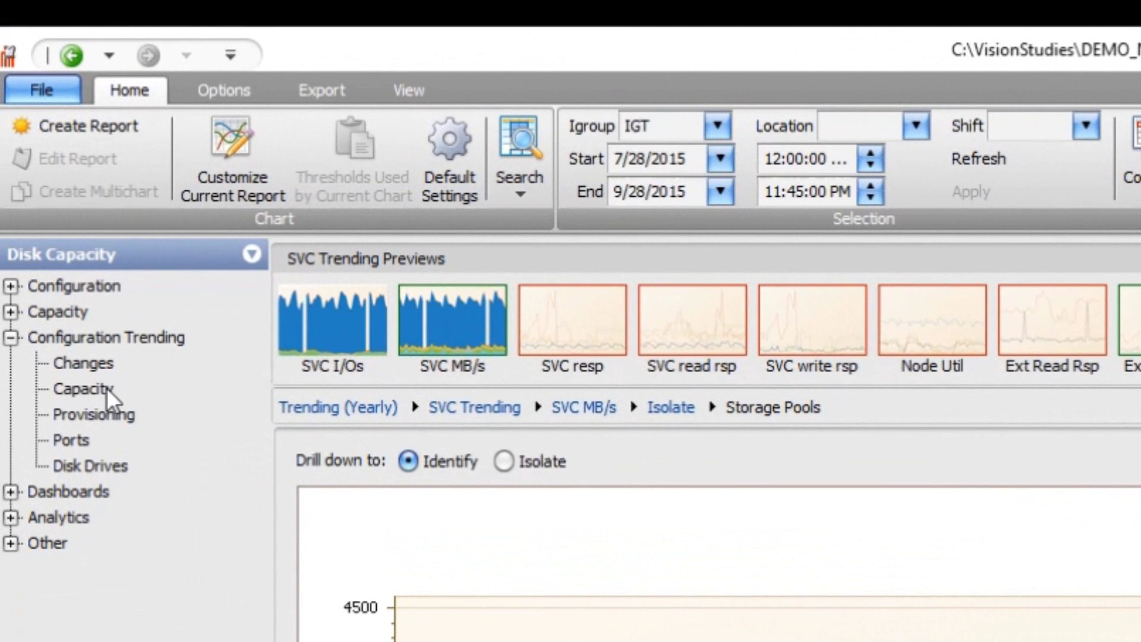
Step: Show the Free Tier Capacity chart under Configuration Trending > Capacity > Provisioning
{"action": "left_click", "coordinate": [39, 163]}
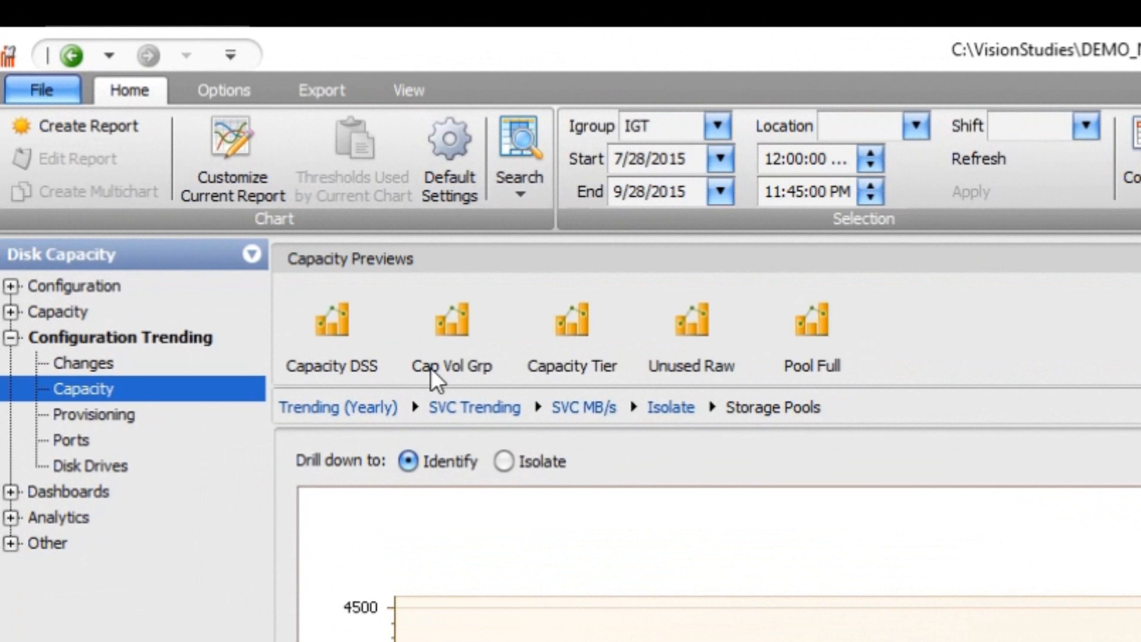
{"action": "left_click", "coordinate": [174, 409]}
{"action": "left_click", "coordinate": [196, 197]}
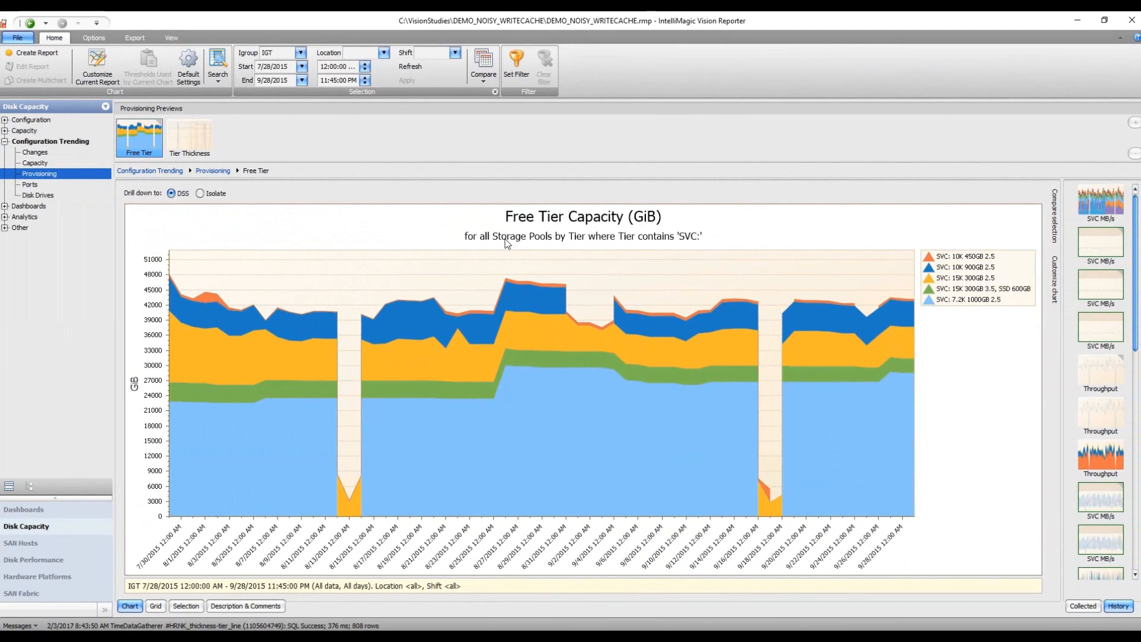
{"action": "mouse_move", "coordinate": [541, 396]}
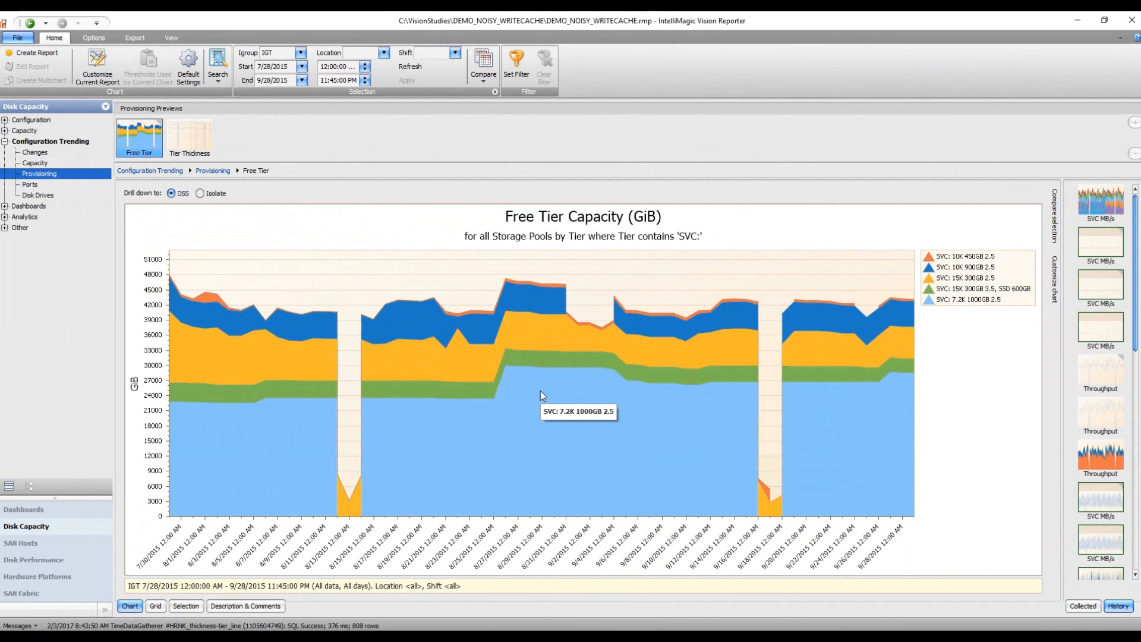
Step: Isolate tier SVC: 7.2K 1000GB 2.5 in Provisioned History and show its trend line
{"action": "left_click", "coordinate": [200, 192]}
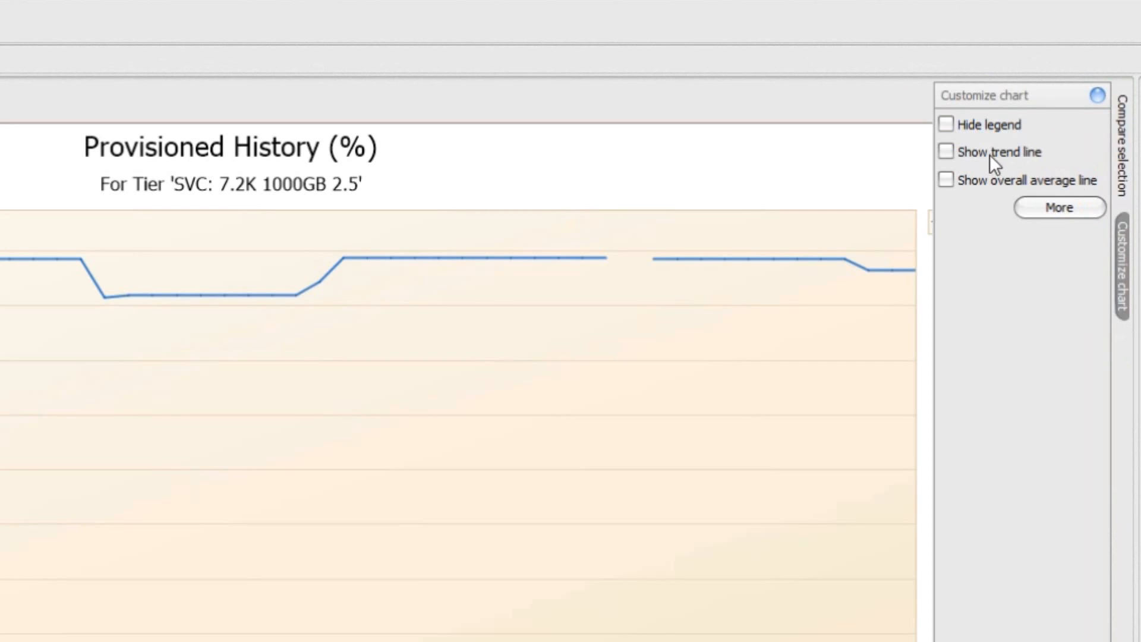
{"action": "left_click", "coordinate": [946, 152]}
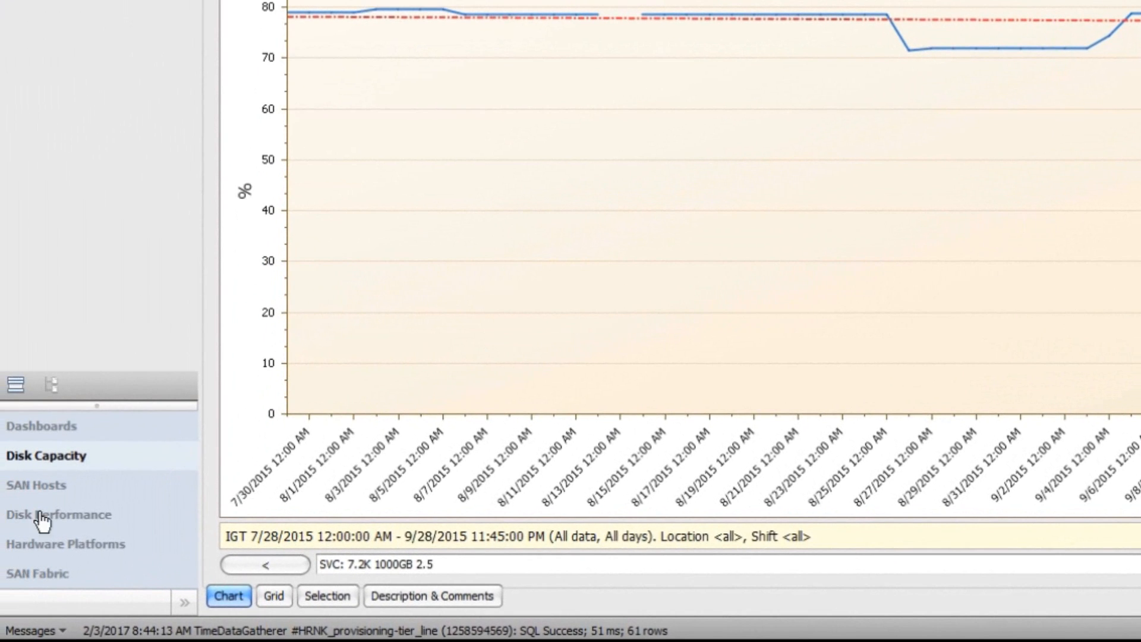
Step: Show the yearly SVC MB/s trend under Disk Performance with drill-down set to Isolate
{"action": "left_click", "coordinate": [63, 515]}
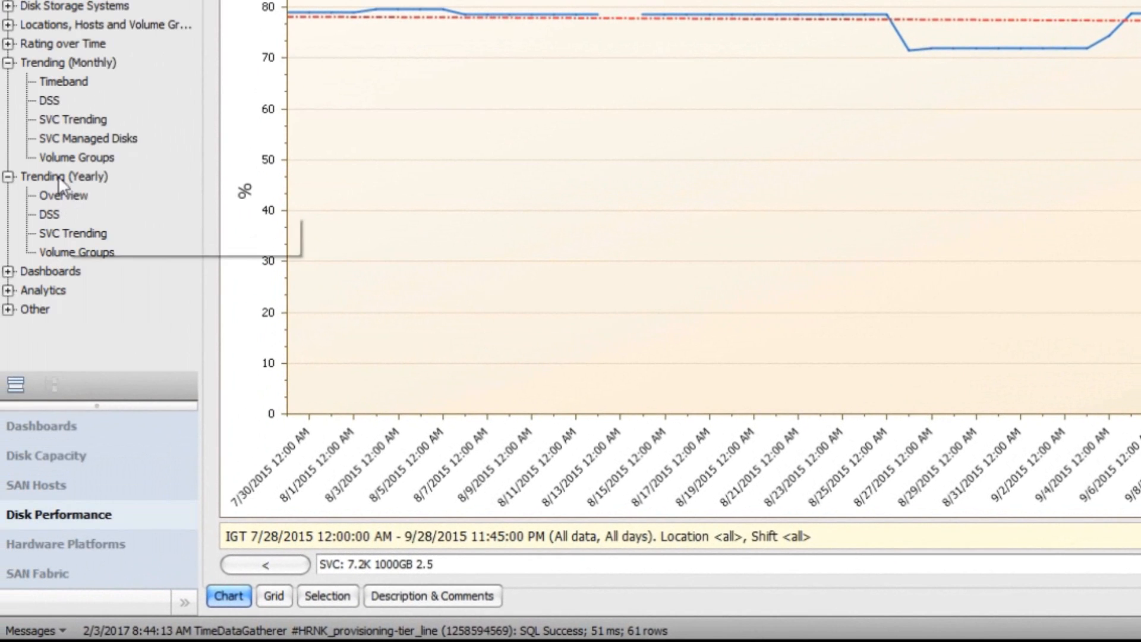
{"action": "left_click", "coordinate": [63, 233]}
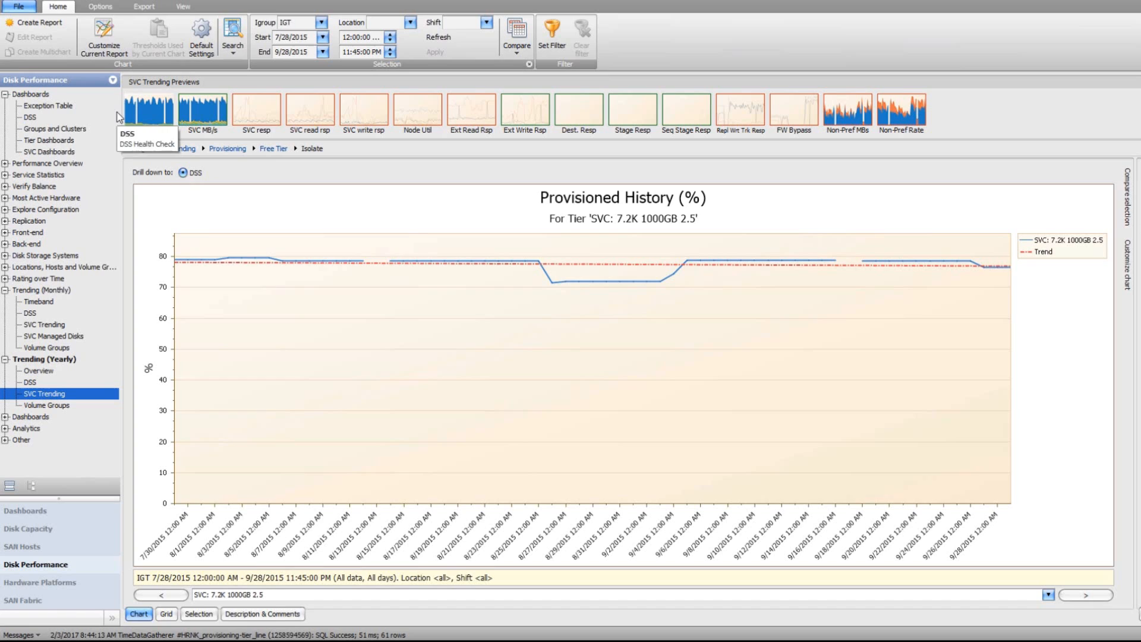
{"action": "left_click", "coordinate": [202, 112]}
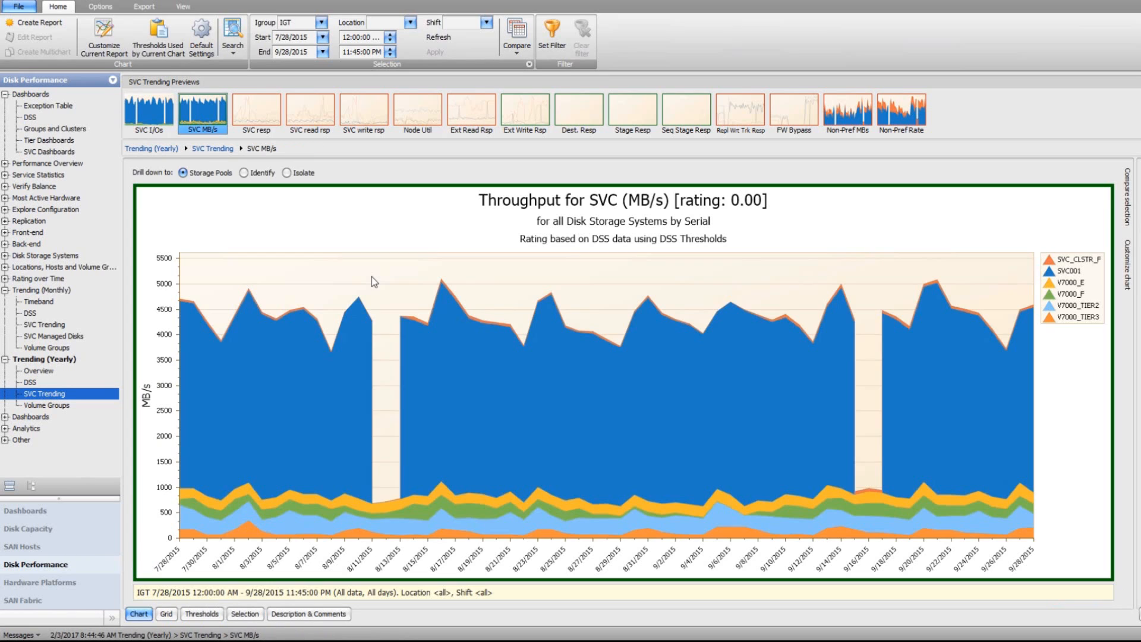
{"action": "left_click", "coordinate": [287, 172]}
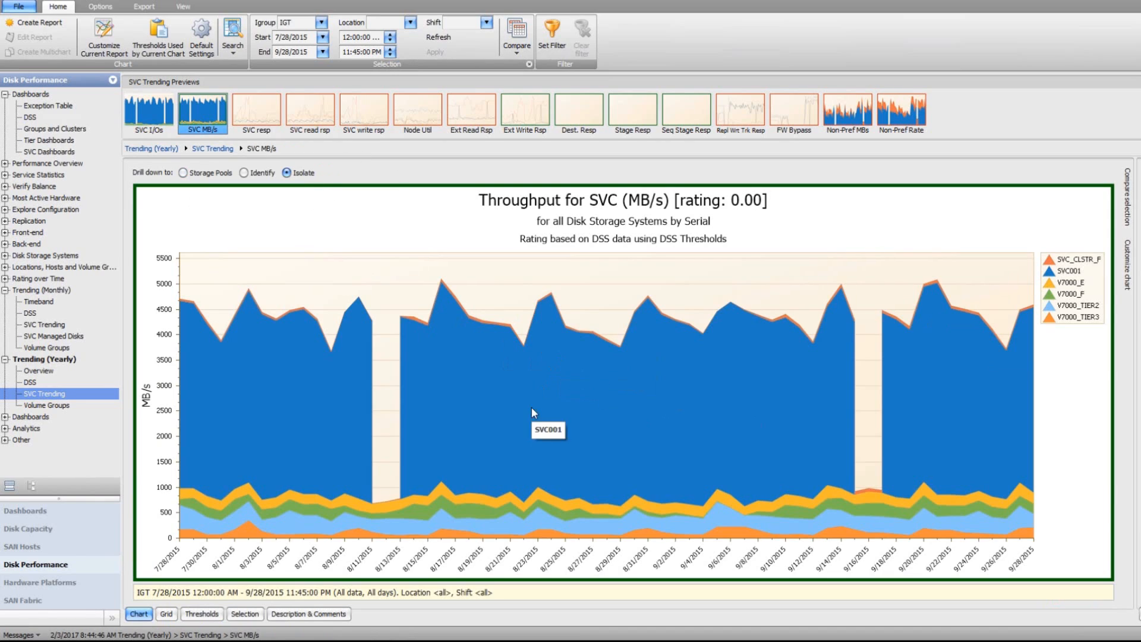
Step: Isolate the SVC001 throughput series and show its trend line via Customize chart
{"action": "left_click", "coordinate": [715, 391]}
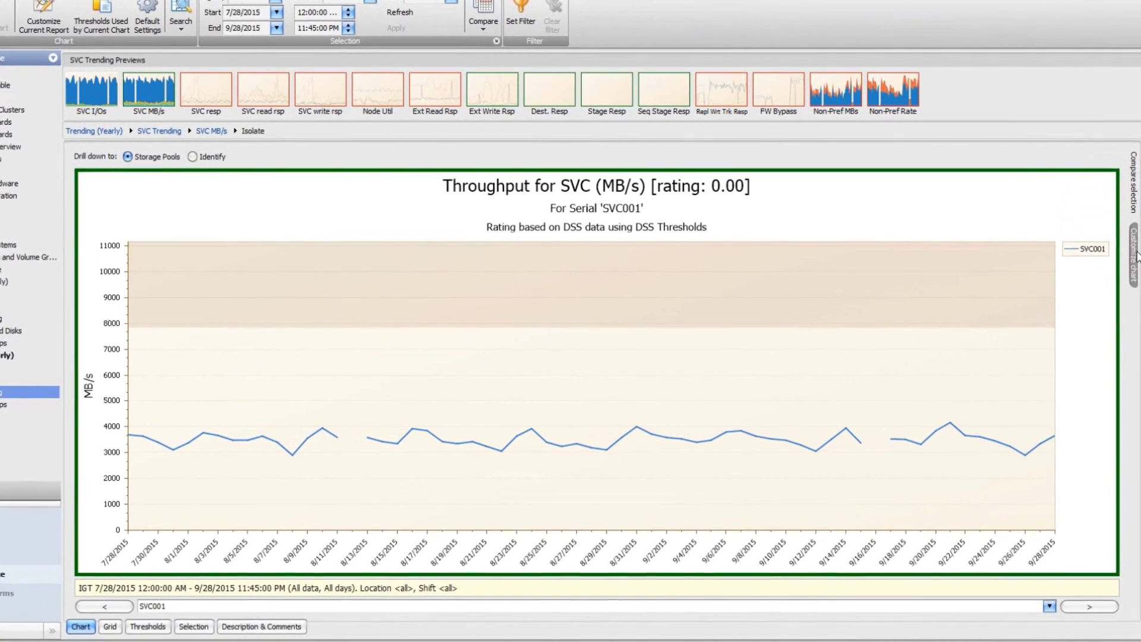
{"action": "left_click", "coordinate": [1134, 254]}
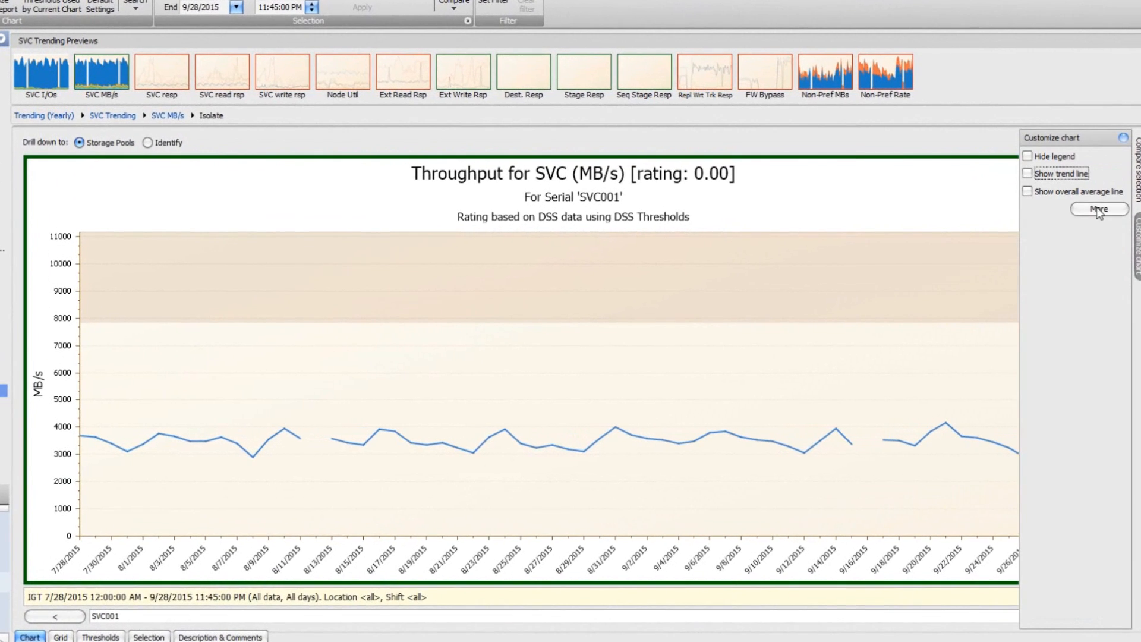
{"action": "left_click", "coordinate": [1025, 174]}
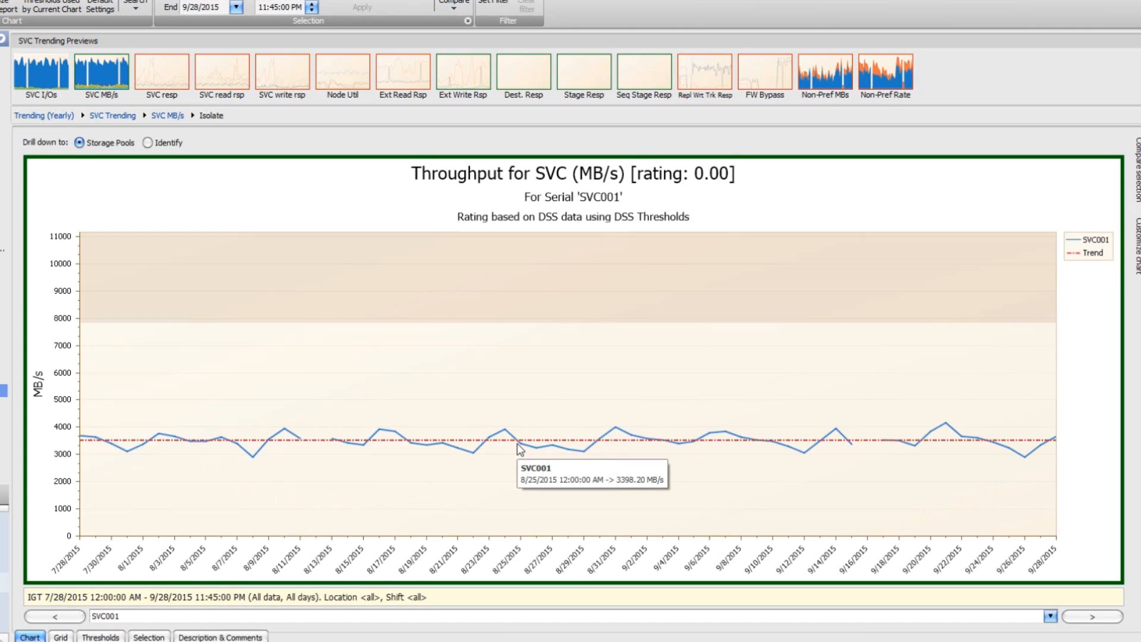
Step: Show SVC resp, isolate serial SVC001 and add a trend line to its response time chart
{"action": "left_click", "coordinate": [155, 69]}
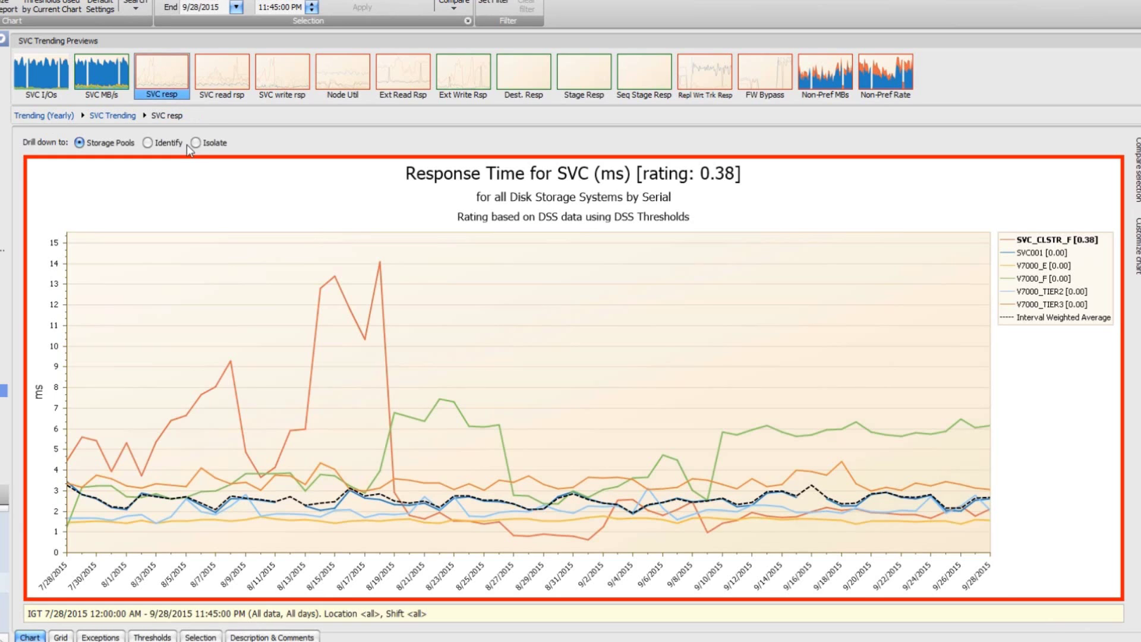
{"action": "left_click", "coordinate": [195, 143]}
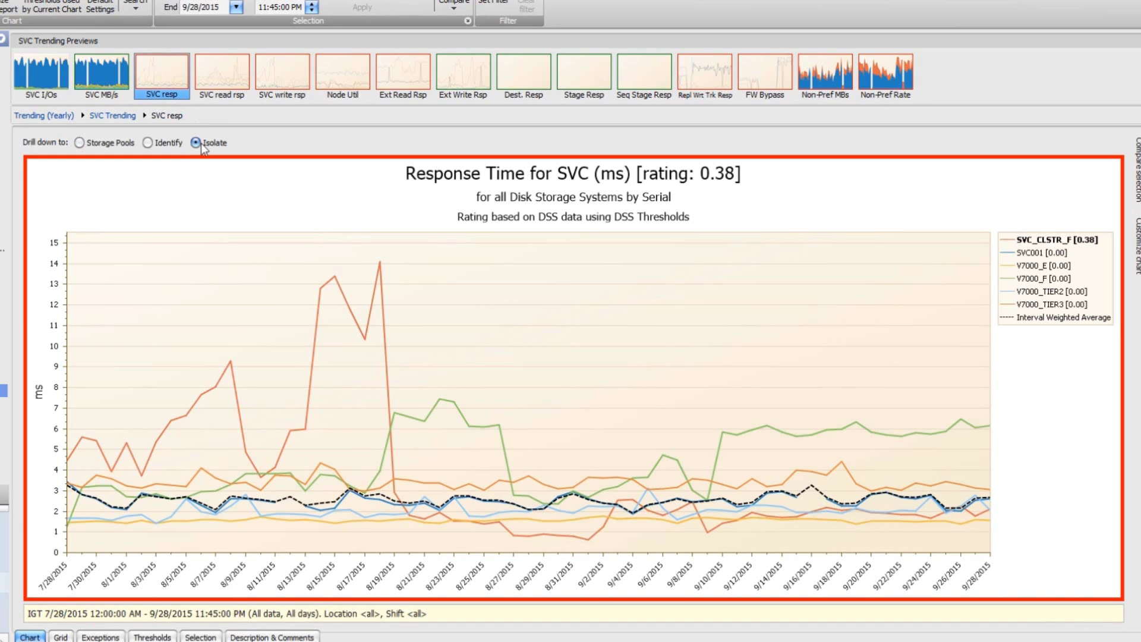
{"action": "left_click", "coordinate": [1012, 253]}
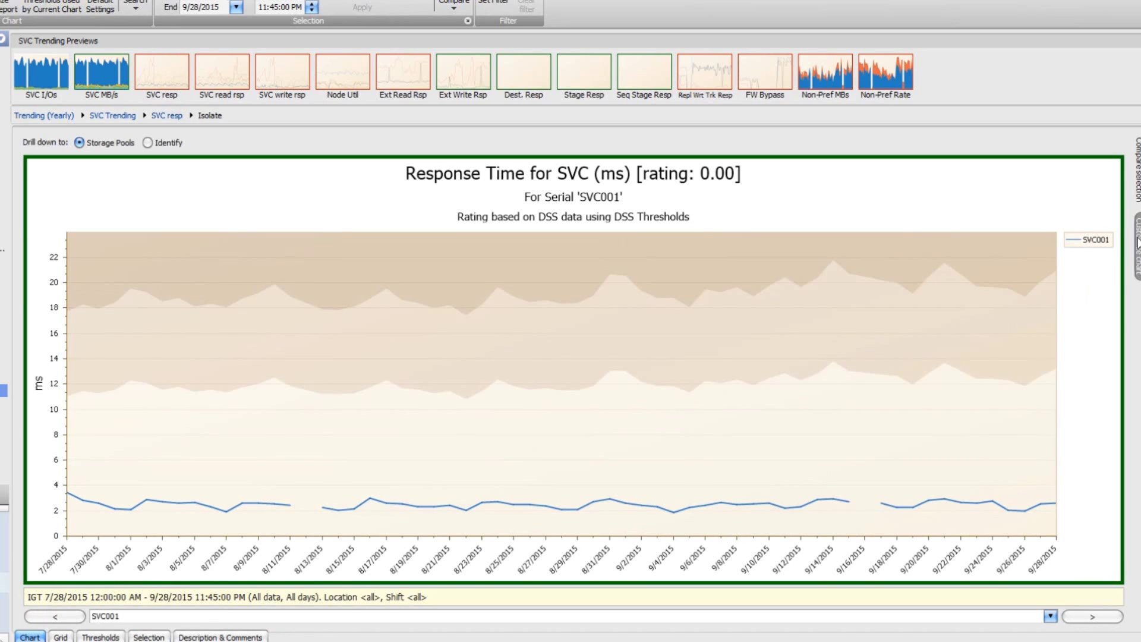
{"action": "left_click", "coordinate": [1138, 240]}
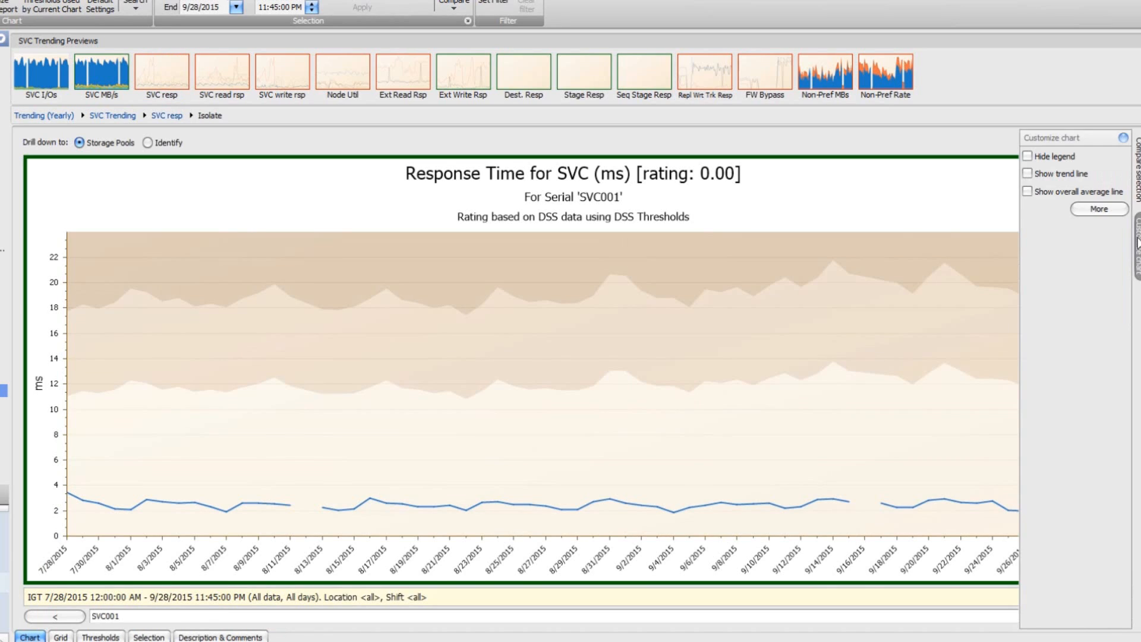
{"action": "left_click", "coordinate": [1028, 174]}
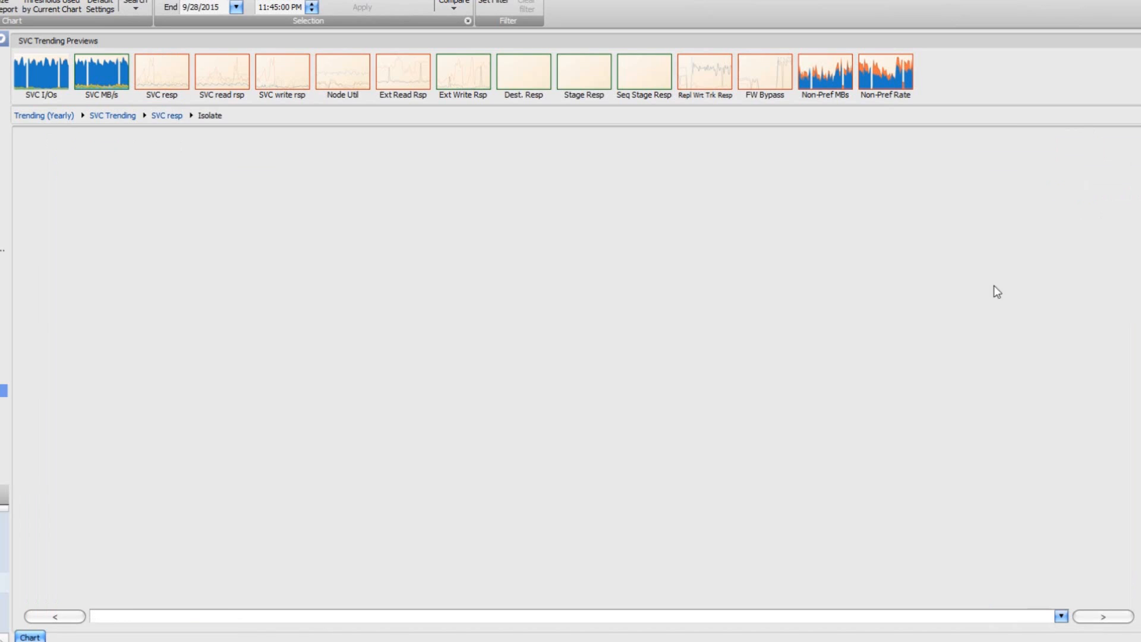